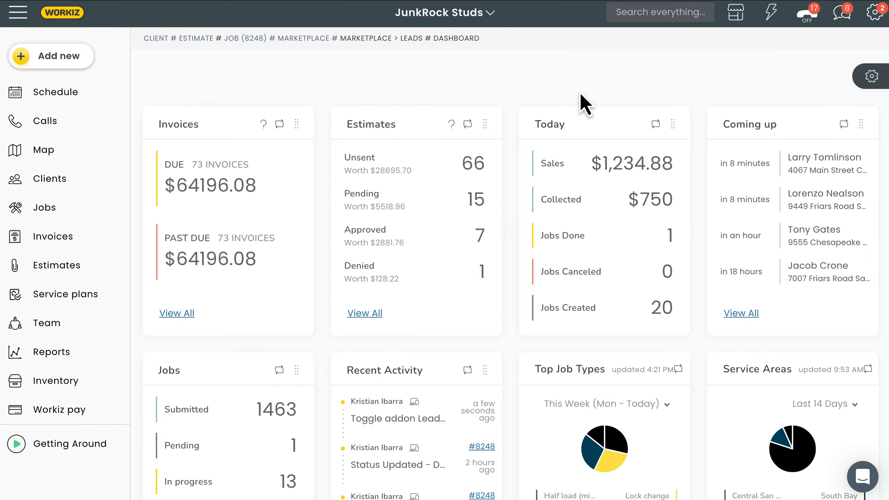
Activate the Leads feature from the marketplace.
left_click(735, 13)
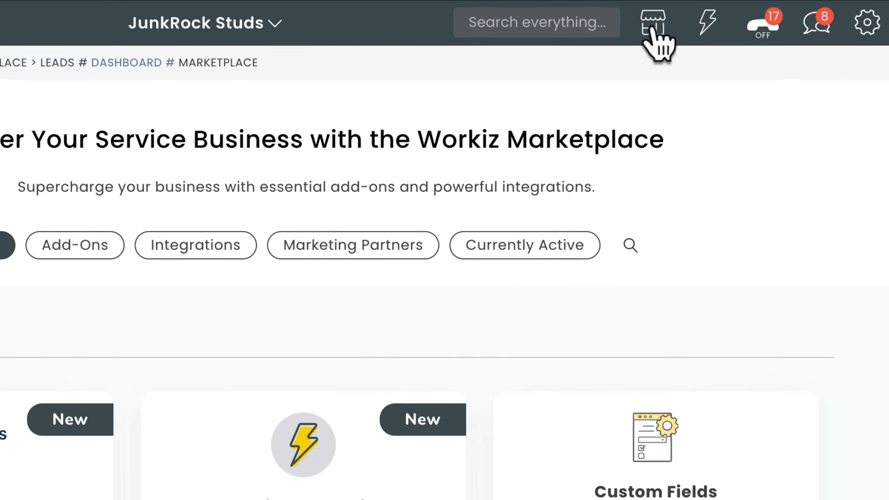
scroll(653, 35, "down", 15)
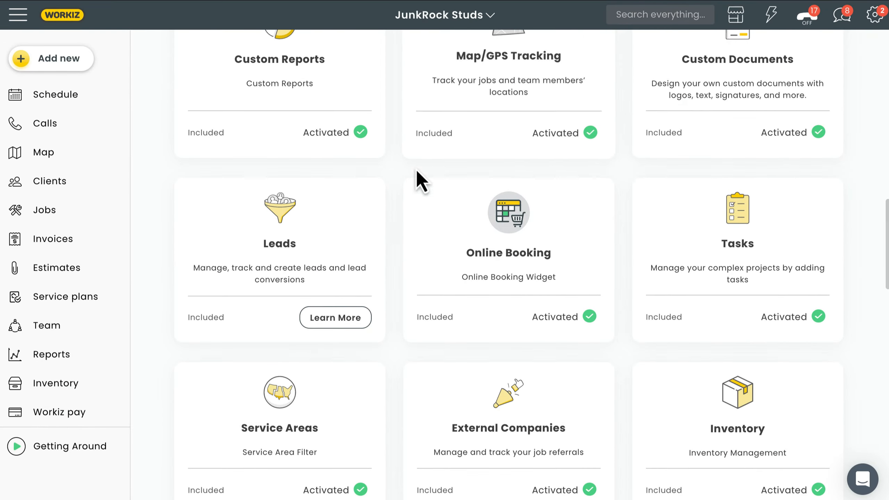
left_click(283, 242)
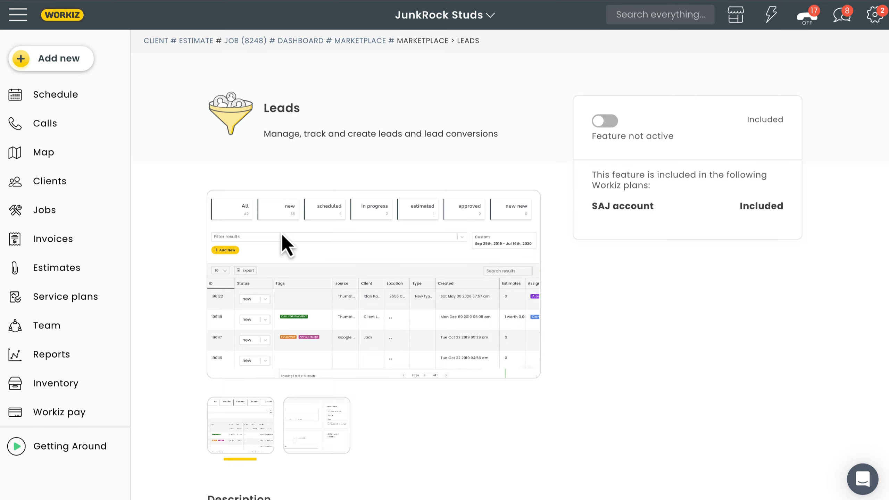
left_click(605, 123)
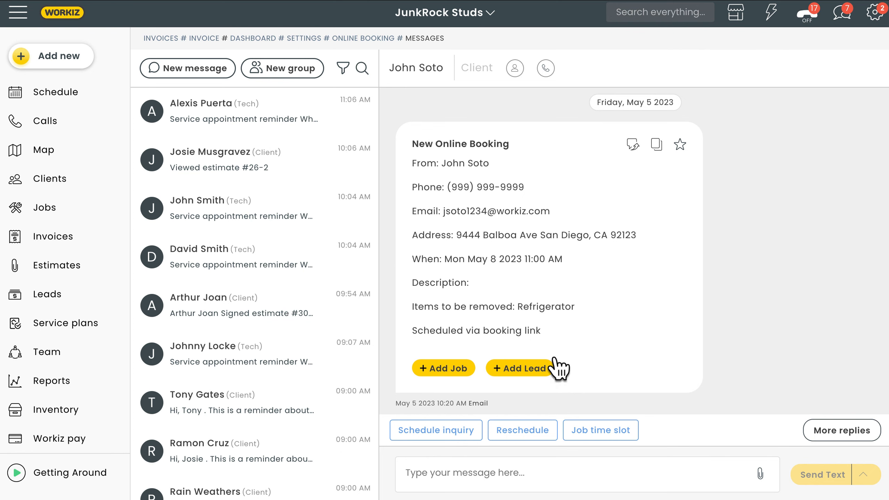
Start a new lead from the online booking message and turn off its scheduling so it is unscheduled.
left_click(520, 371)
scroll(511, 263, "down", 8)
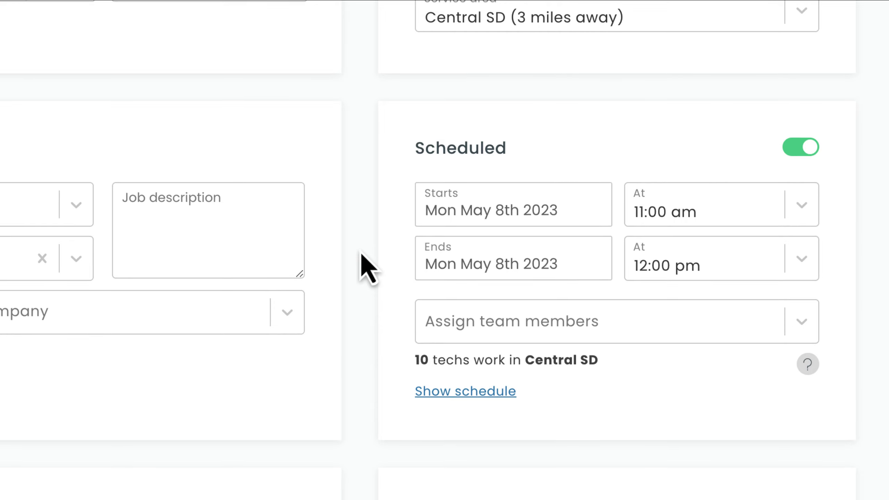
left_click(804, 149)
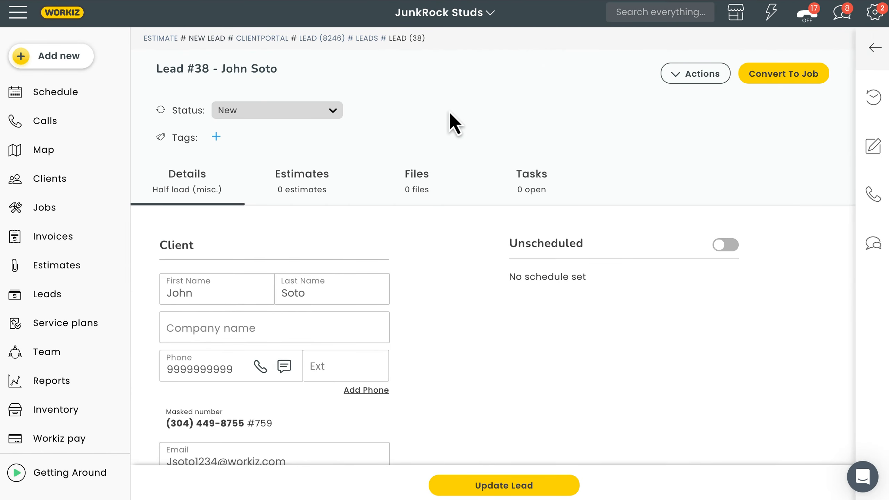
Set the lead's status to Scheduled and turn on its schedule for Fri May 5th 2023, 1:00 pm to 2:00 pm.
left_click(306, 113)
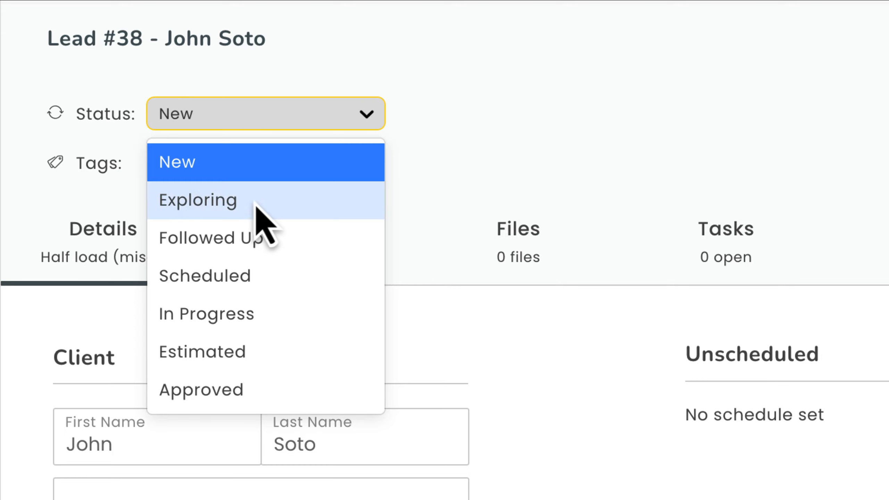
left_click(257, 207)
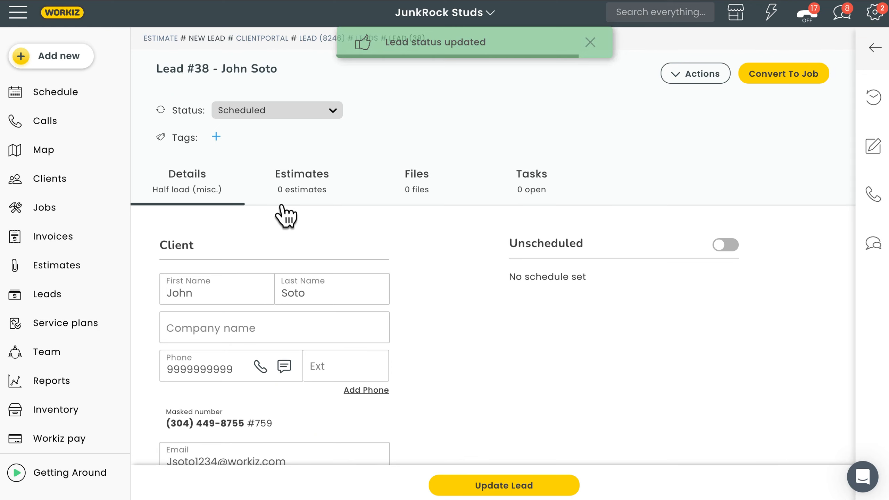
left_click(725, 246)
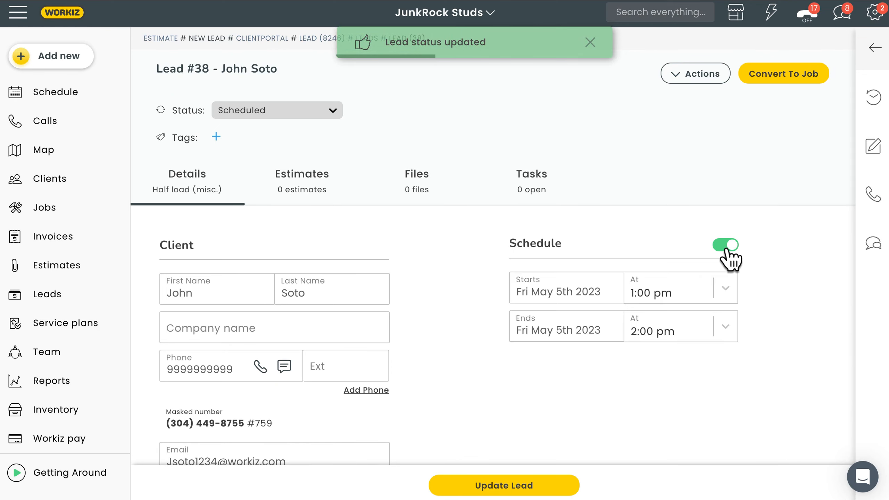
Assign a tech to the lead in its Team section.
scroll(671, 258, "down", 8)
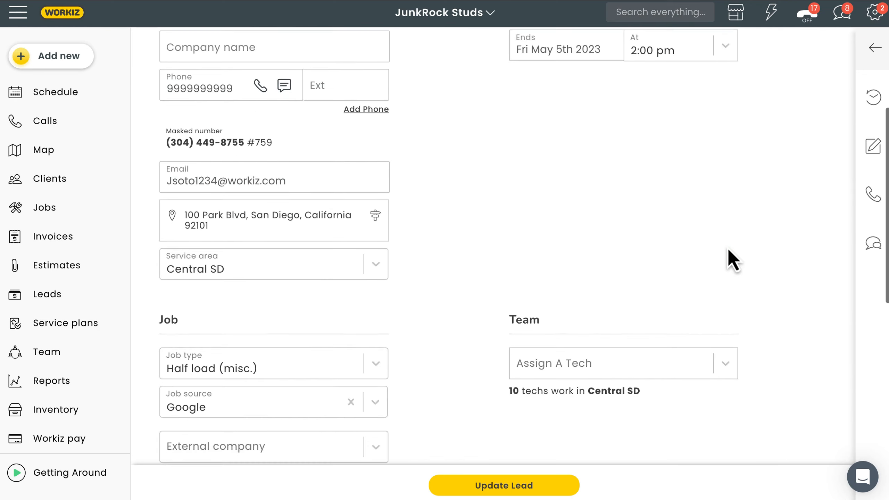
left_click(635, 360)
left_click(582, 359)
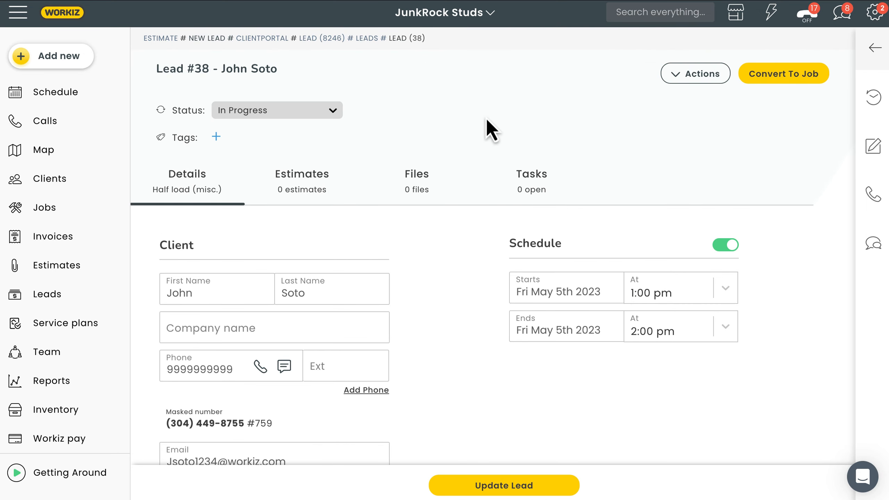
Add estimates to the lead by loading Sample proposal template 1.
left_click(299, 186)
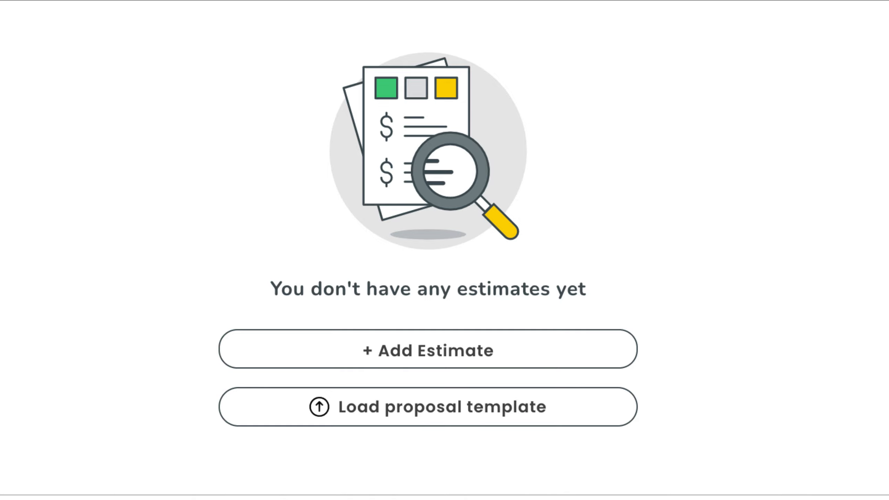
left_click(423, 410)
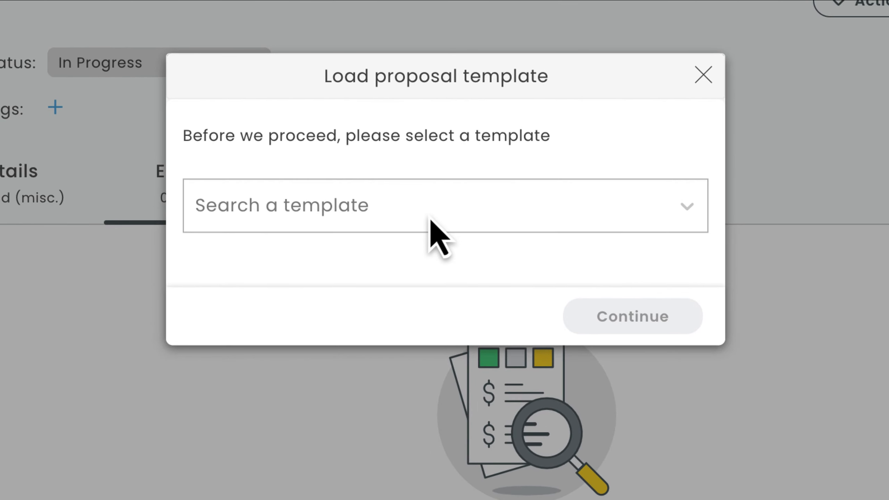
left_click(430, 219)
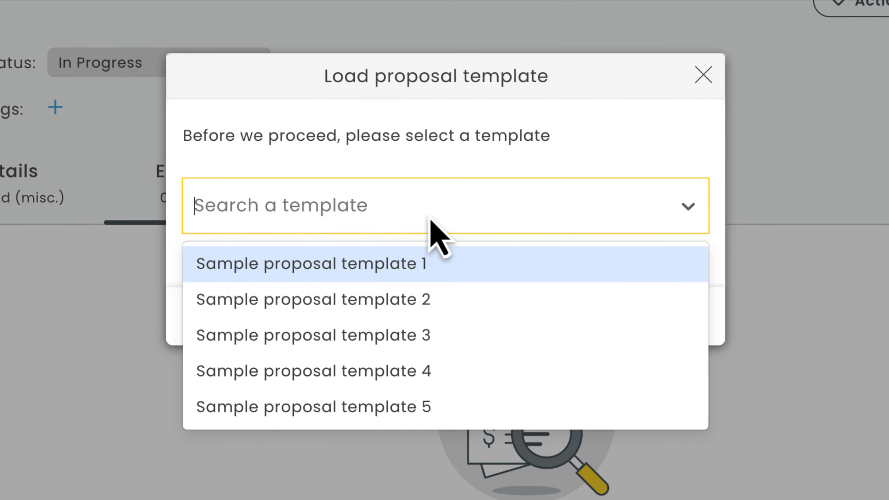
left_click(434, 269)
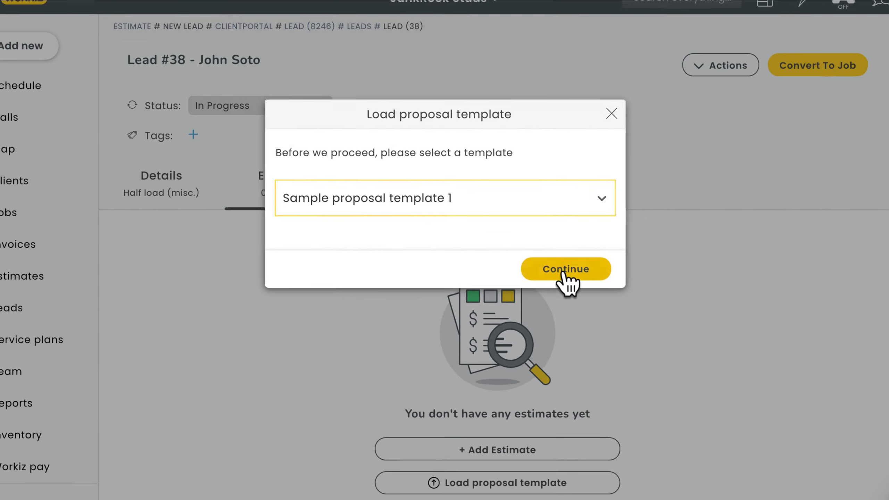
left_click(564, 274)
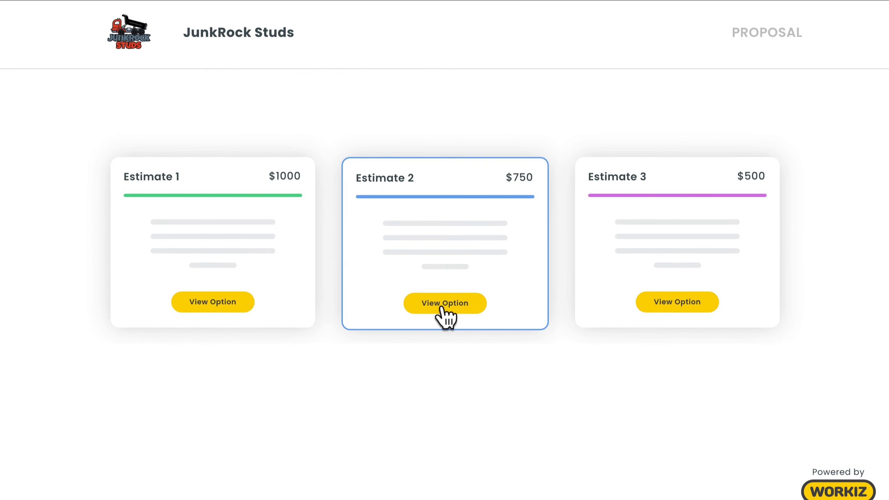
Open the Estimate 2 option in the client's proposal and approve it with the required deposit.
left_click(441, 308)
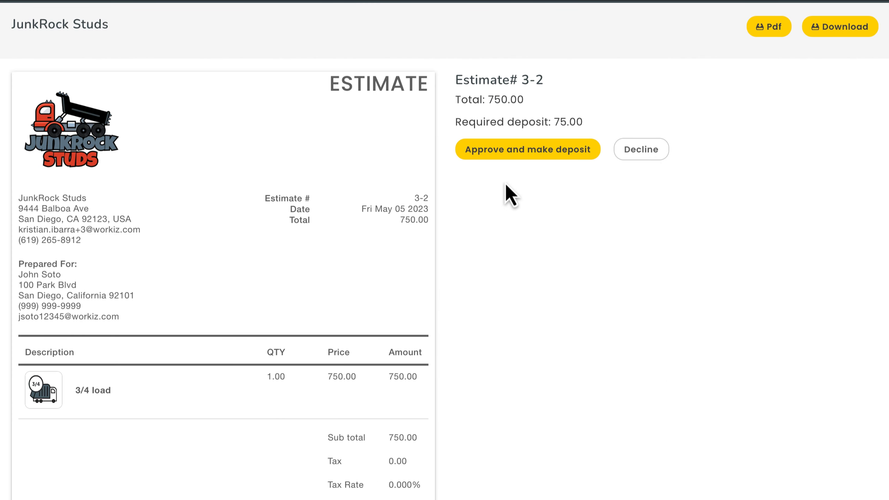
left_click(525, 150)
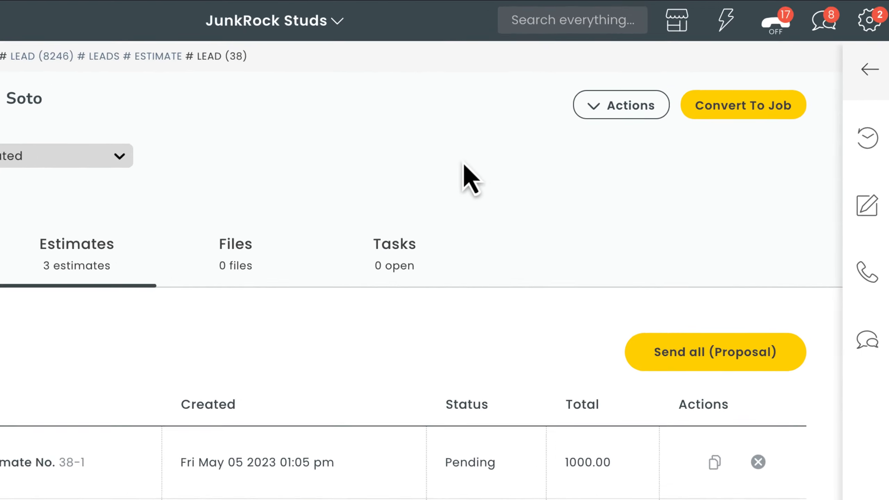
Convert the lead to a job, choosing Estimate 2 for 750.00 as the estimate to sync.
left_click(693, 79)
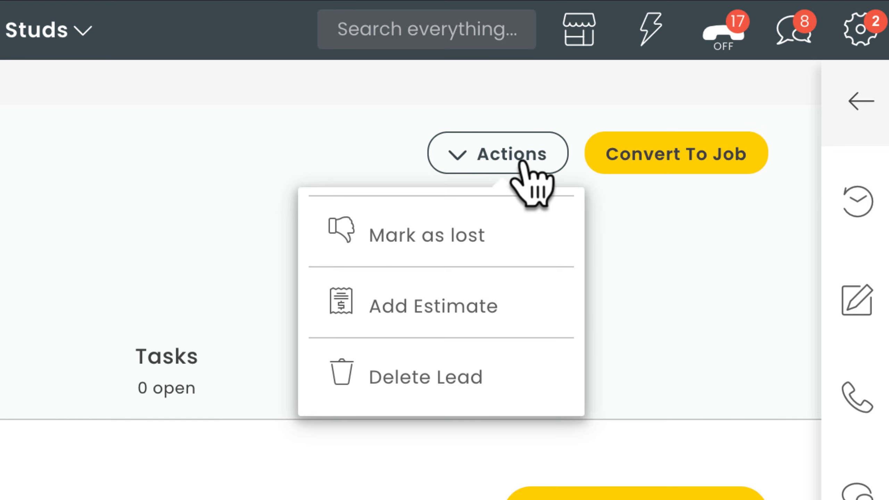
left_click(679, 163)
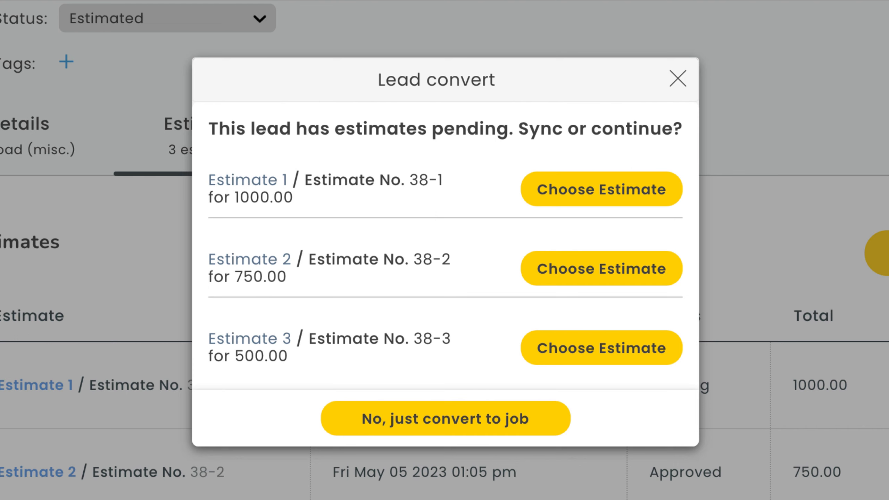
left_click(598, 276)
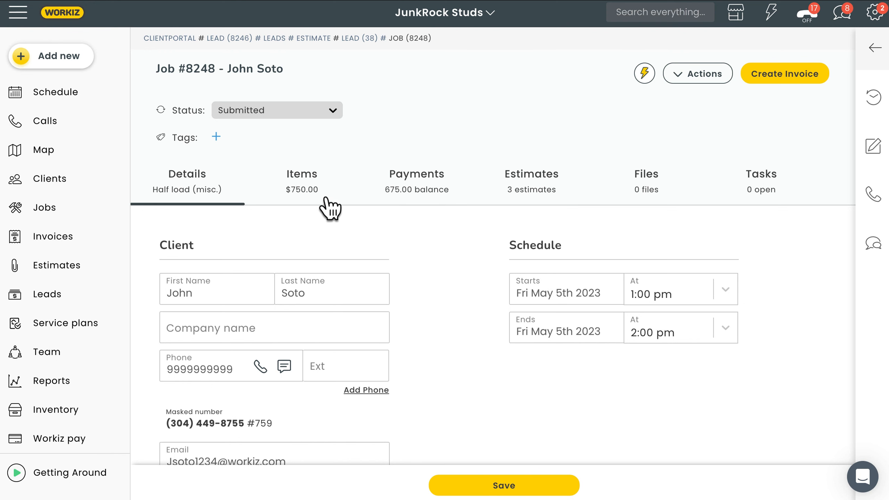
Review the job's items and estimates, and move its scheduled date to Mon May 8th 2023.
left_click(300, 193)
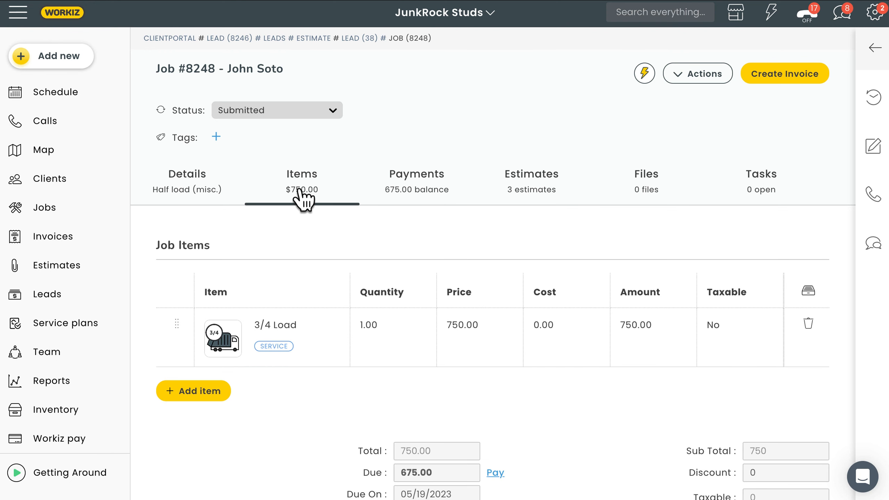
left_click(529, 196)
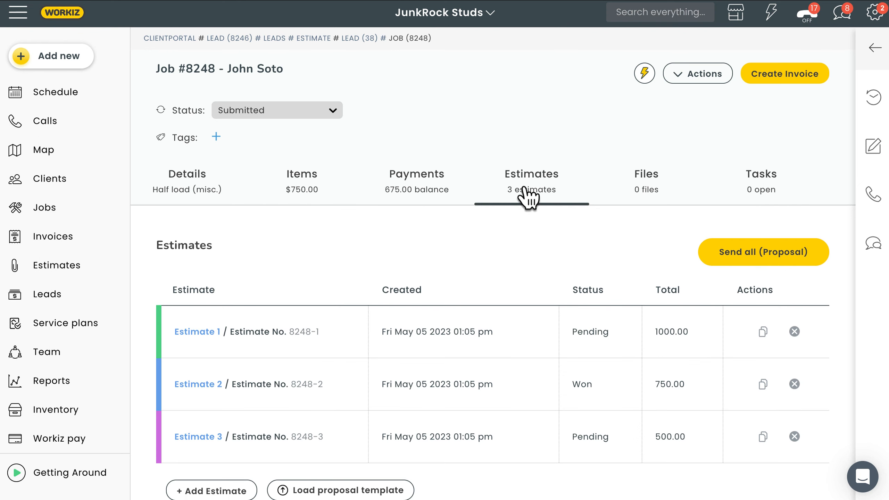
left_click(190, 195)
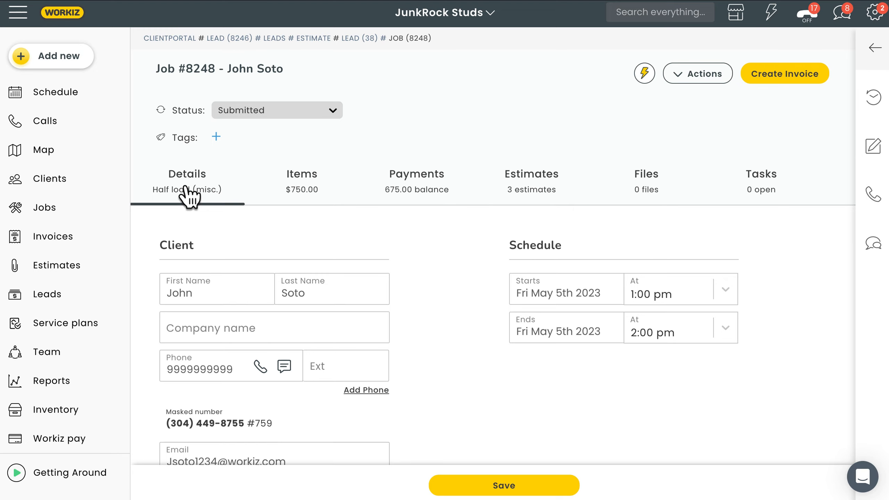
left_click(560, 296)
left_click(543, 395)
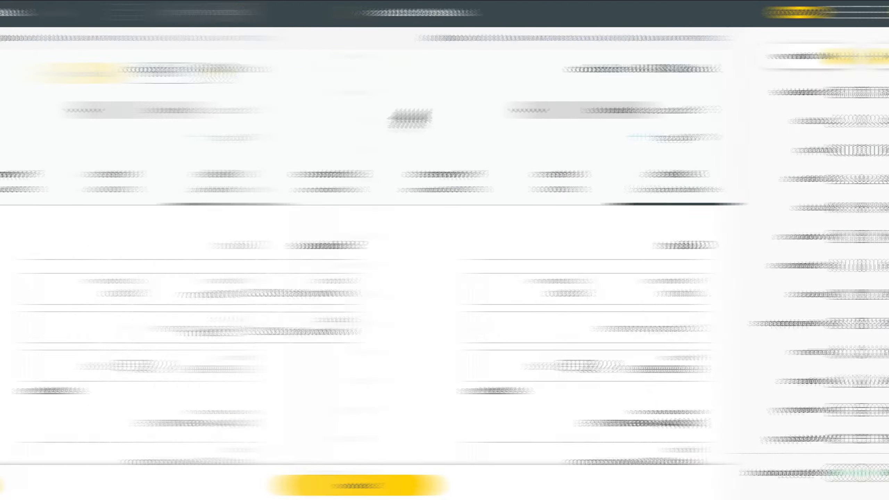
Set the job's status to Done Pending Approval and create its invoice.
left_click(274, 110)
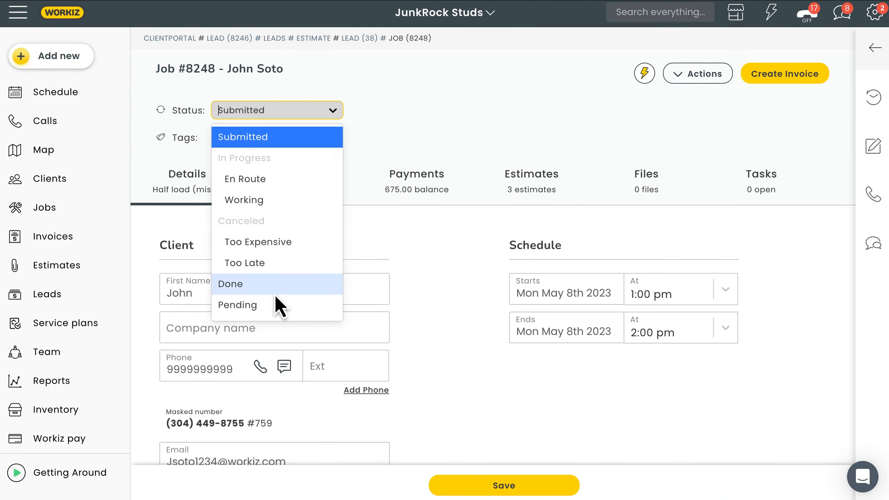
scroll(276, 301, "down", 1)
left_click(276, 307)
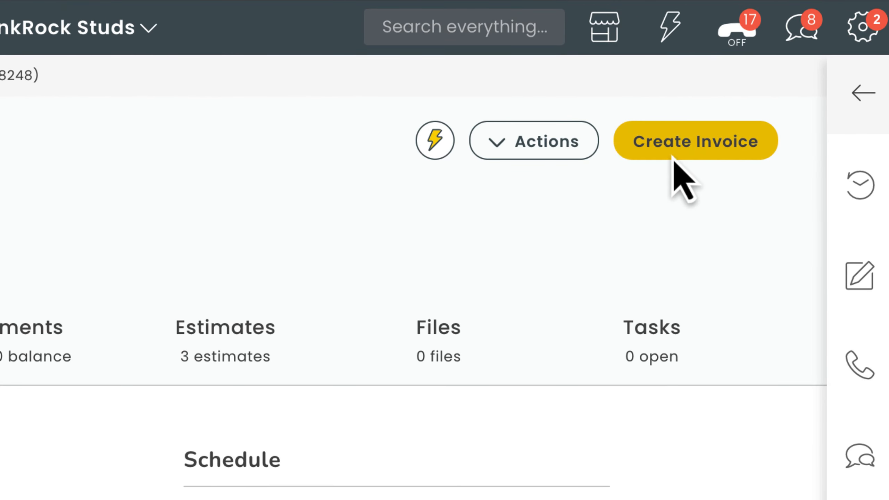
left_click(673, 154)
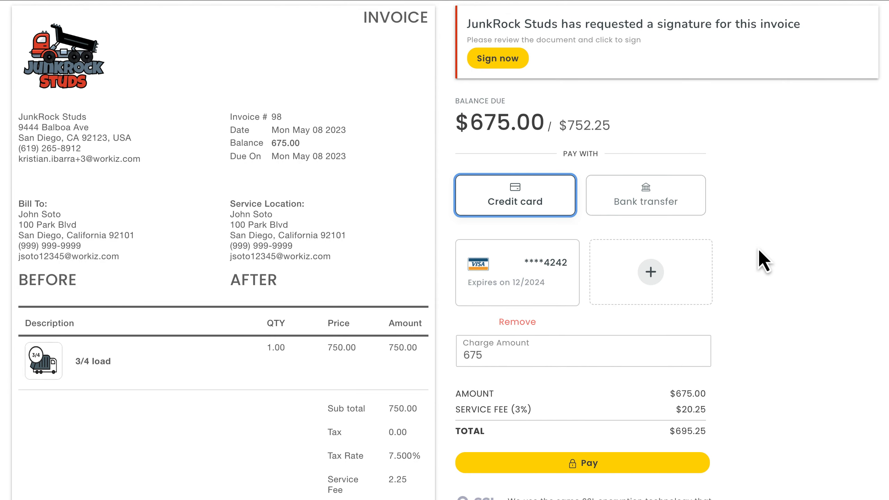
Sign the client's invoice with a drawn signature and select the saved Visa credit card to pay the balance.
left_click(497, 60)
mouse_move(353, 197)
left_mouse_down()
mouse_move(464, 196)
mouse_move(544, 211)
left_mouse_up()
left_click(375, 308)
left_click(518, 191)
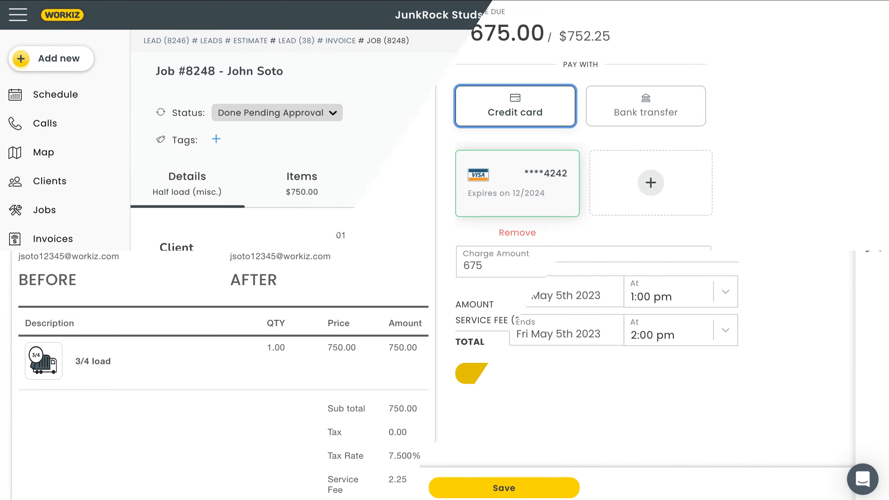
Set the paid job's status to Done.
left_click(264, 113)
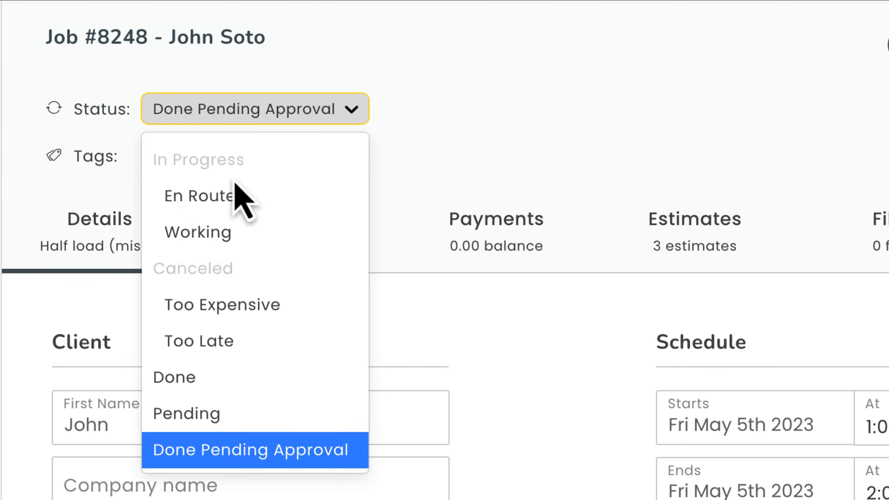
left_click(231, 380)
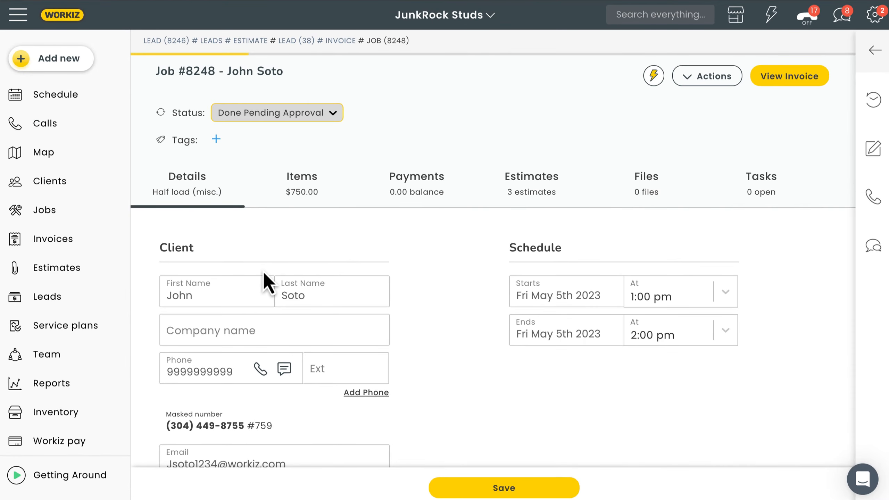